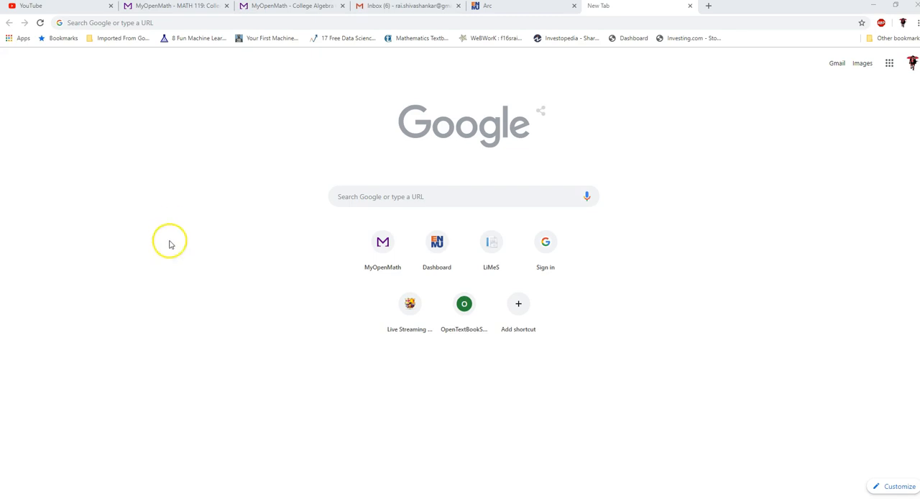
# - Search Google for geogebra, open the GeoGebra website, and start its Graphing Calculator
pyautogui.click(123, 22)
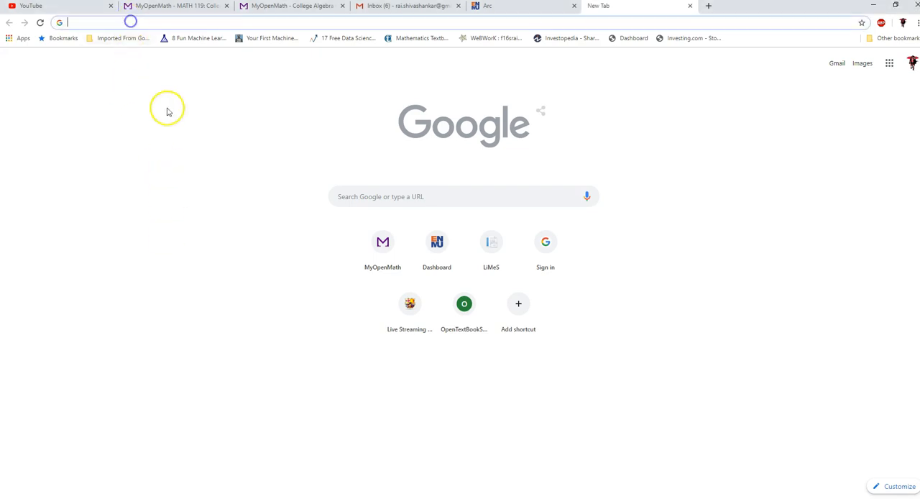
pyautogui.write('geo')
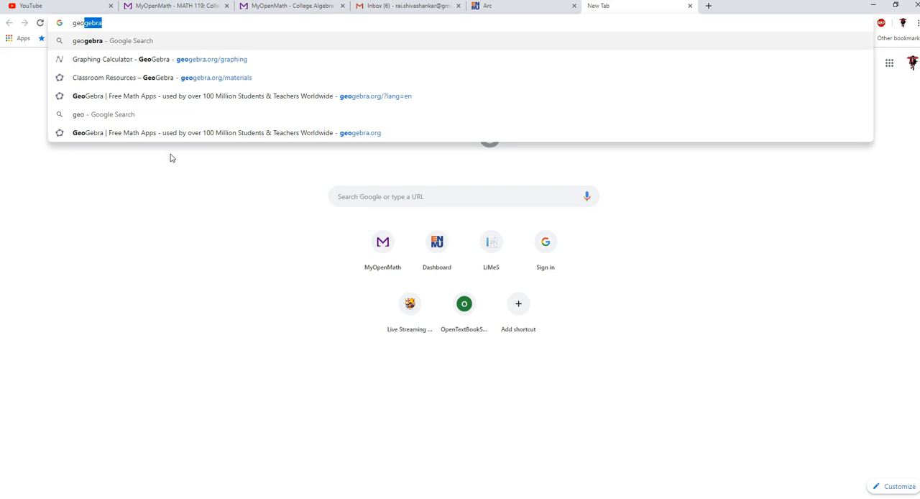
pyautogui.press('Return')
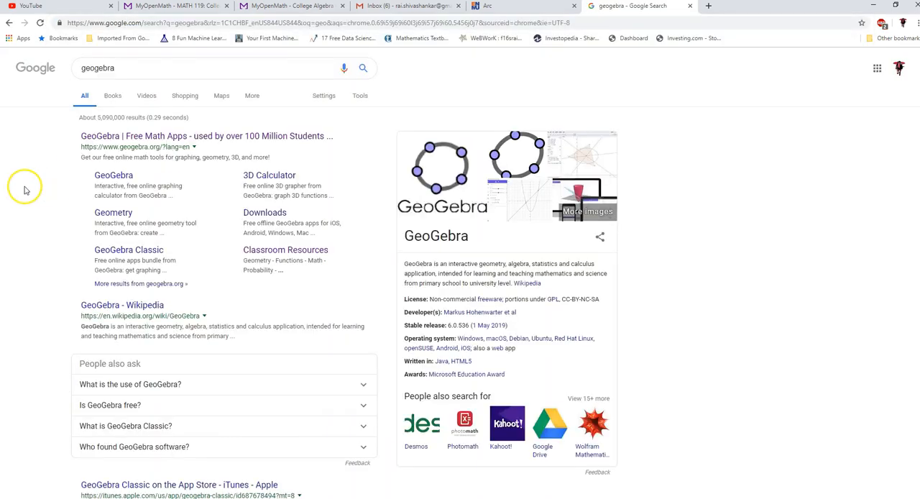
pyautogui.click(151, 137)
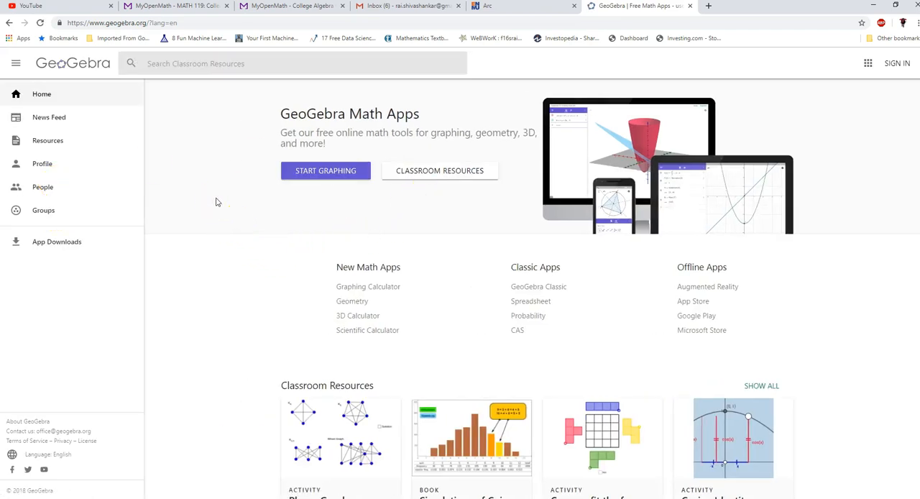
pyautogui.click(329, 174)
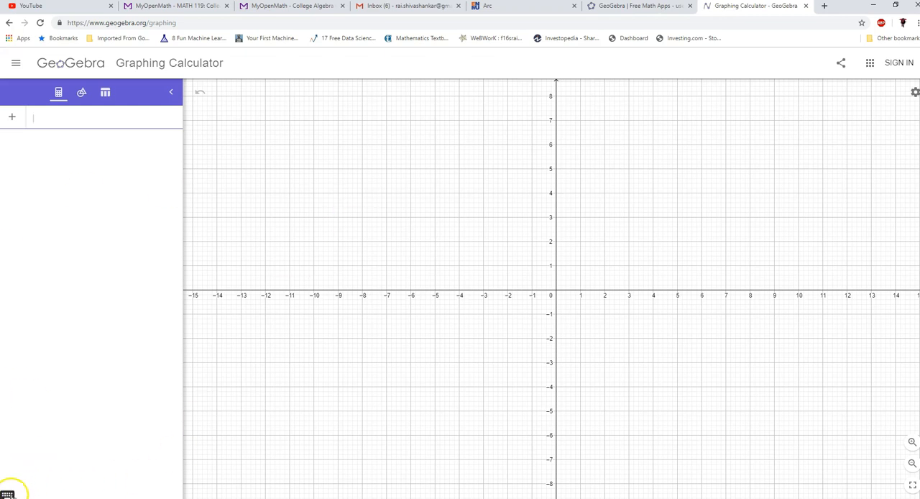
# - Show the on-screen math keyboard and evaluate the fraction 1/6 in the first algebra row
pyautogui.click(8, 493)
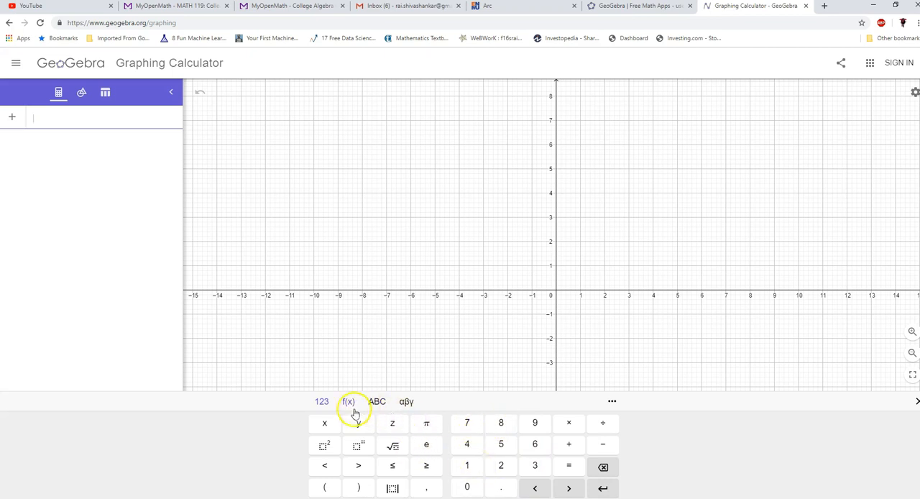
pyautogui.click(296, 433)
pyautogui.click(38, 117)
pyautogui.write('1/')
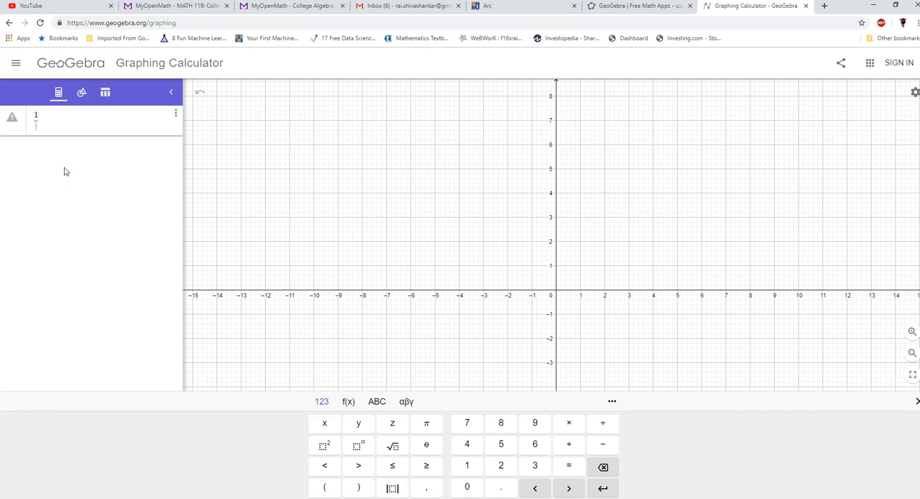
pyautogui.write('6')
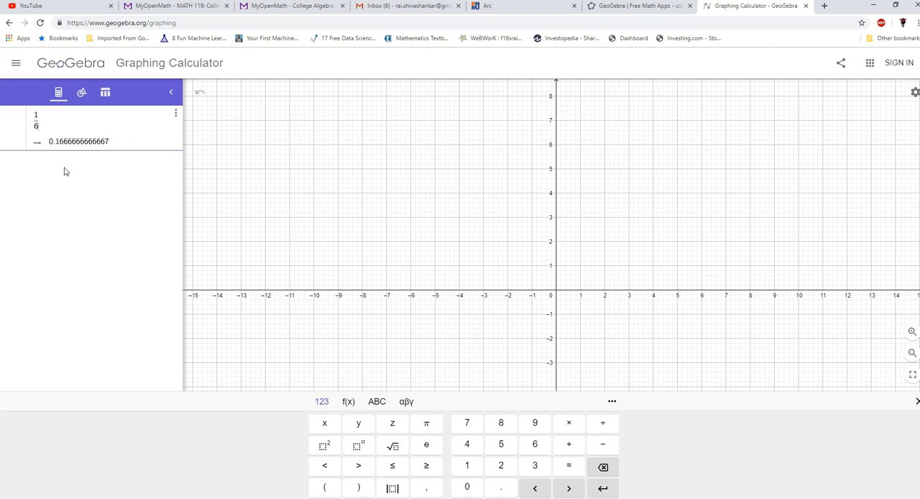
pyautogui.press('Return')
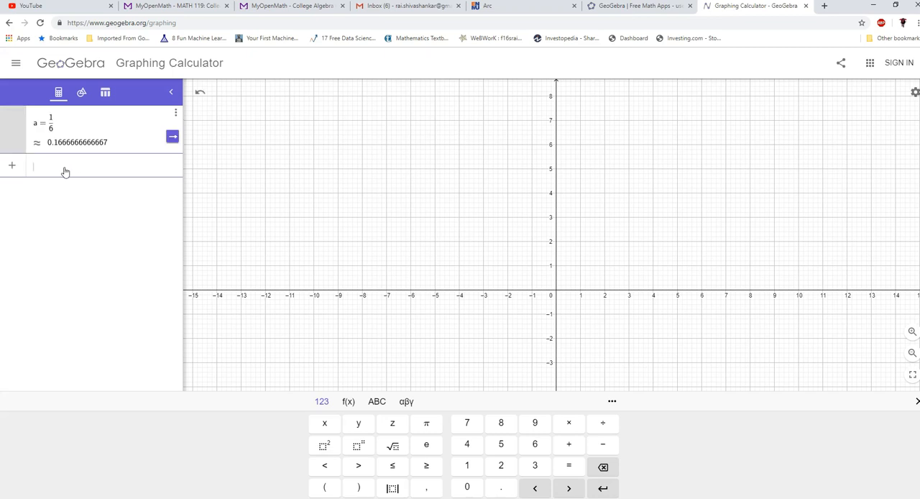
# - Graph the equation x² − 9 = 0 in the next algebra row
pyautogui.click(69, 188)
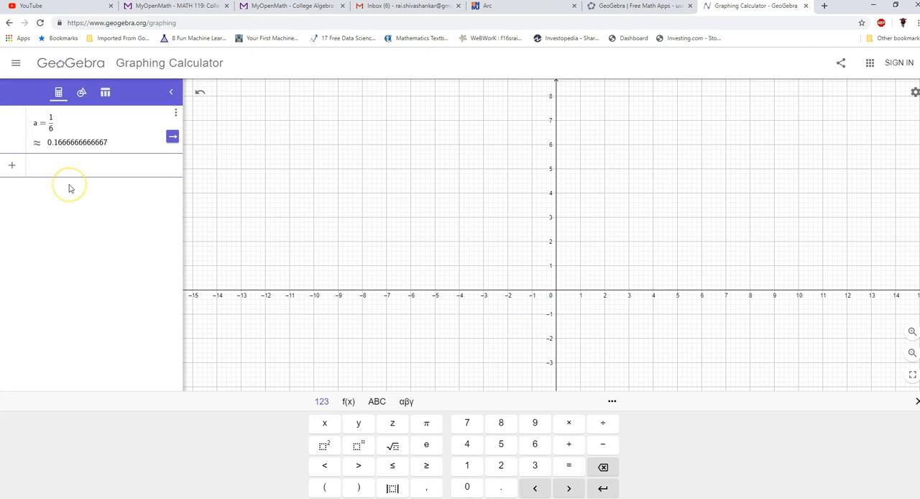
pyautogui.write('x')
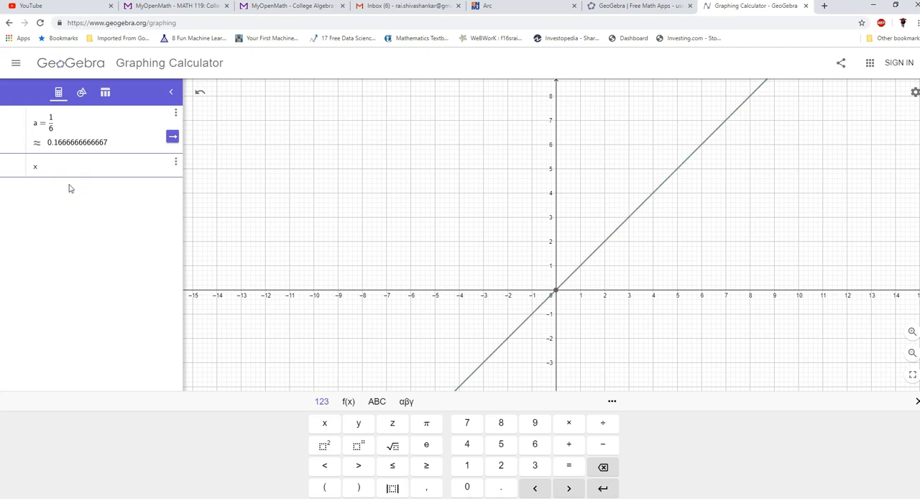
pyautogui.click(322, 443)
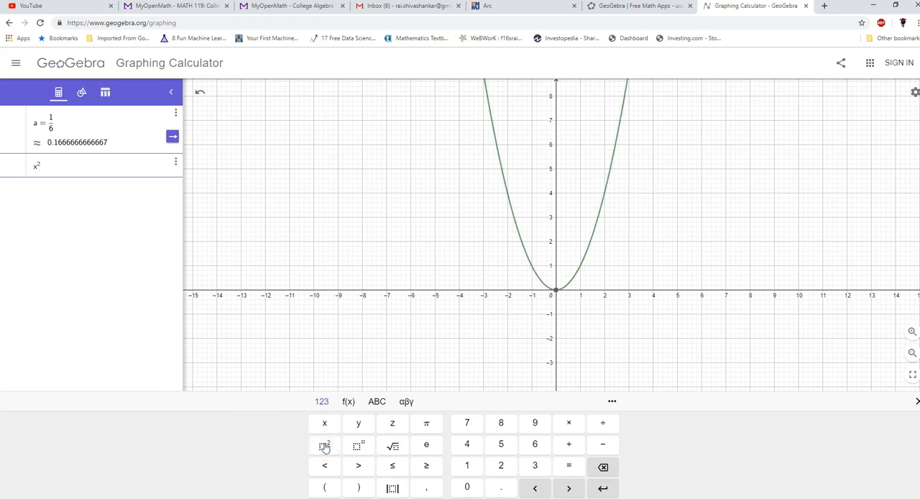
pyautogui.write('-9=')
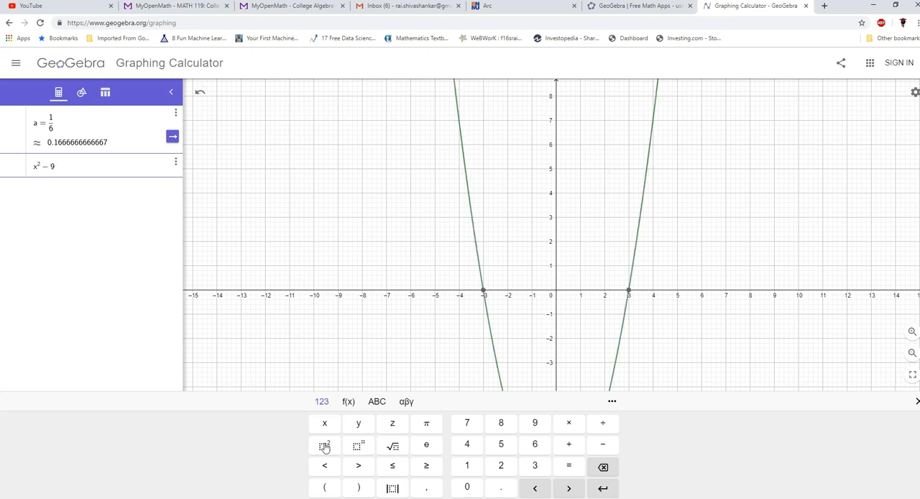
pyautogui.write('0')
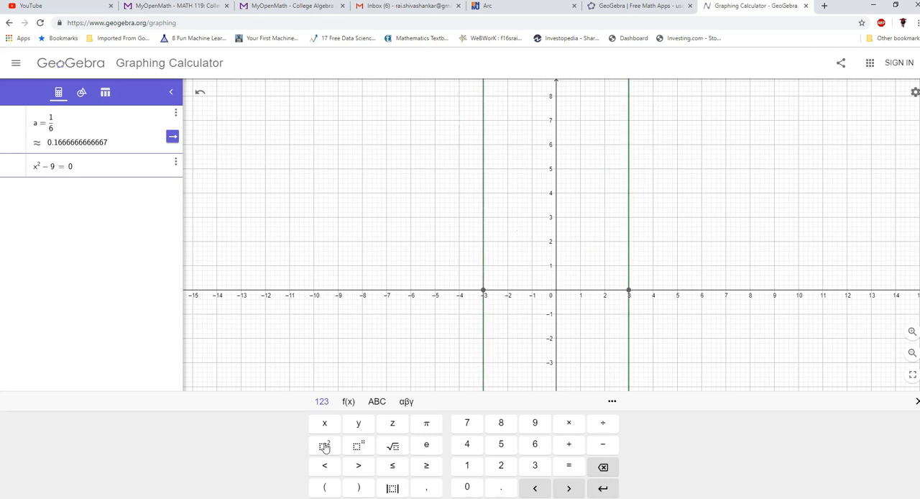
pyautogui.press('Return')
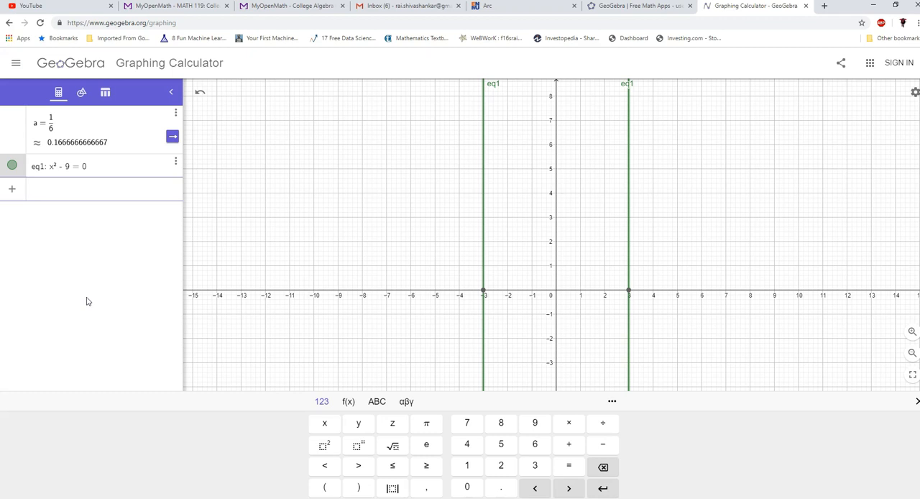
# - Graph the equation 2x − 3 = 0 and display the coordinates of its root on the x-axis
pyautogui.write('2x-3')
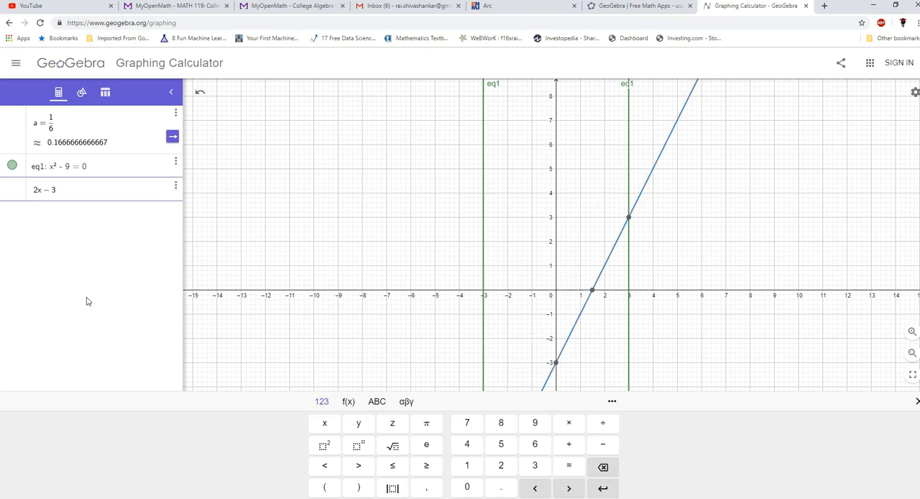
pyautogui.write('=0')
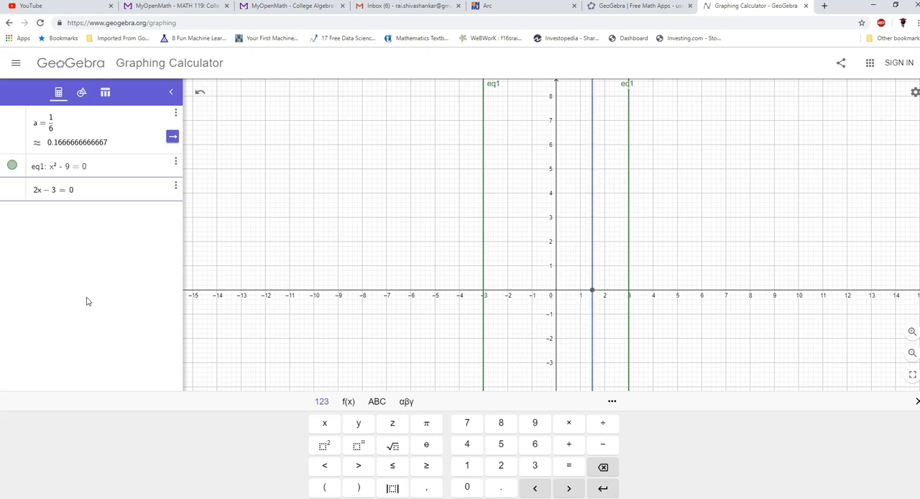
pyautogui.click(112, 234)
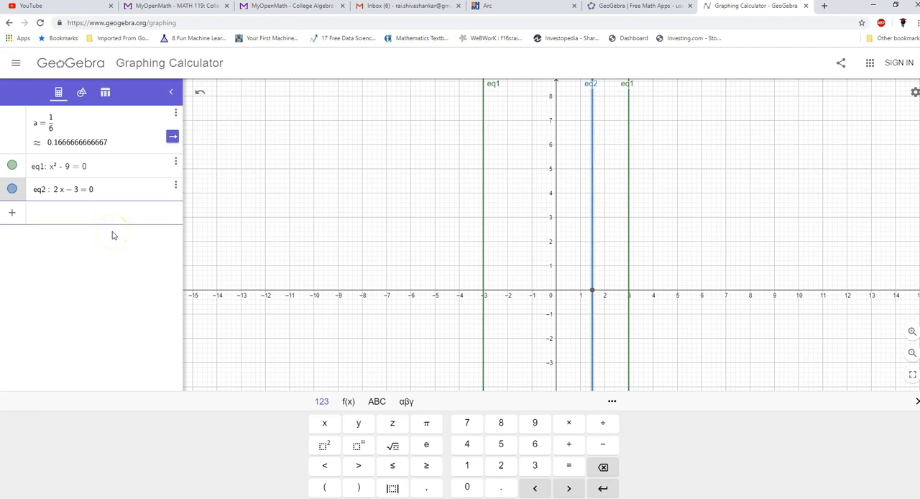
pyautogui.click(593, 294)
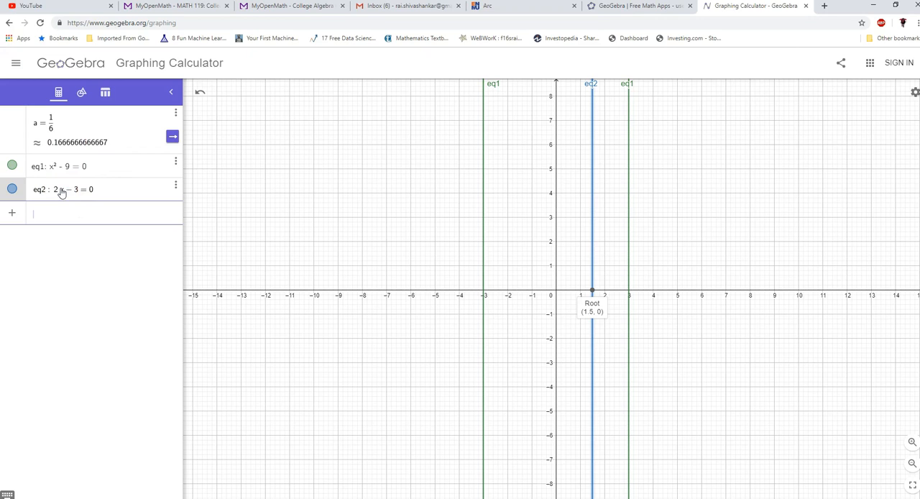
# - Hide the graphs of both equations and delete all three entries from the algebra list
pyautogui.click(12, 190)
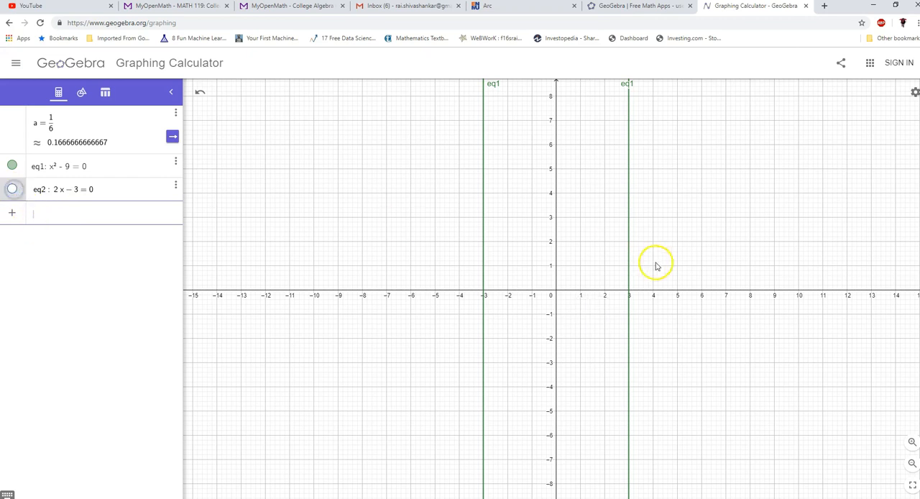
pyautogui.click(13, 167)
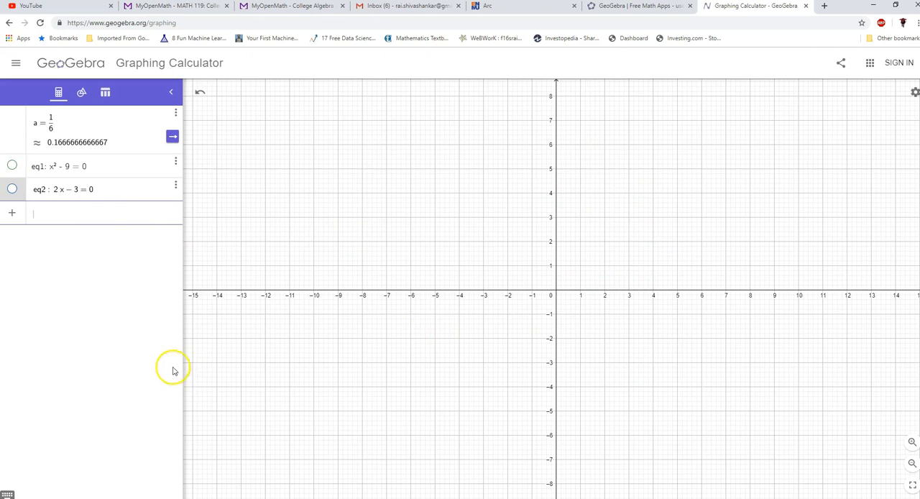
pyautogui.click(175, 113)
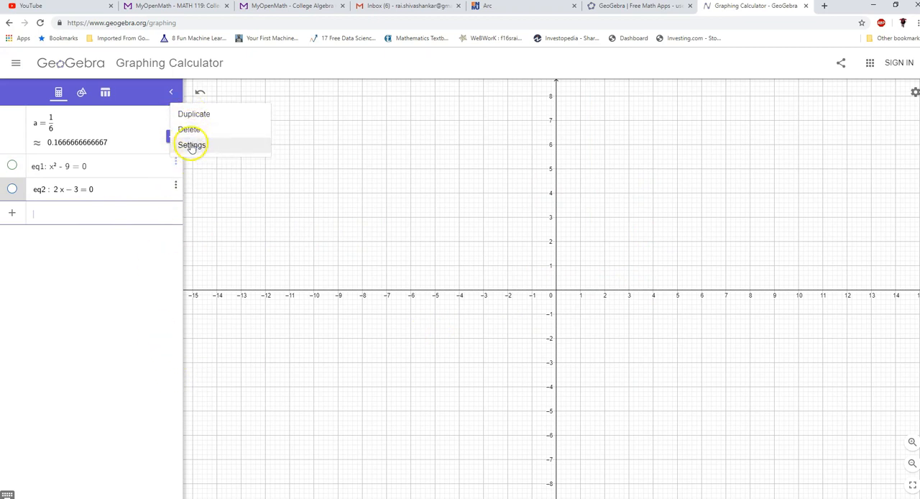
pyautogui.click(189, 129)
pyautogui.click(176, 115)
pyautogui.click(188, 130)
pyautogui.click(177, 115)
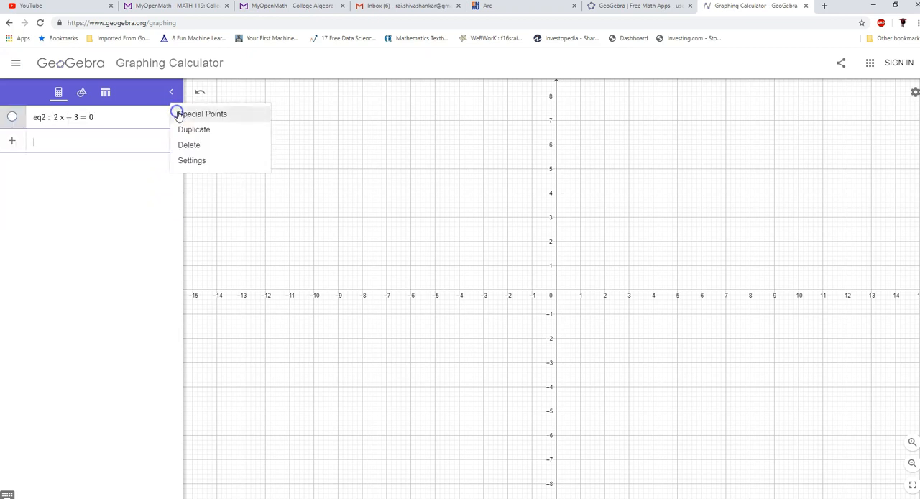
pyautogui.click(189, 144)
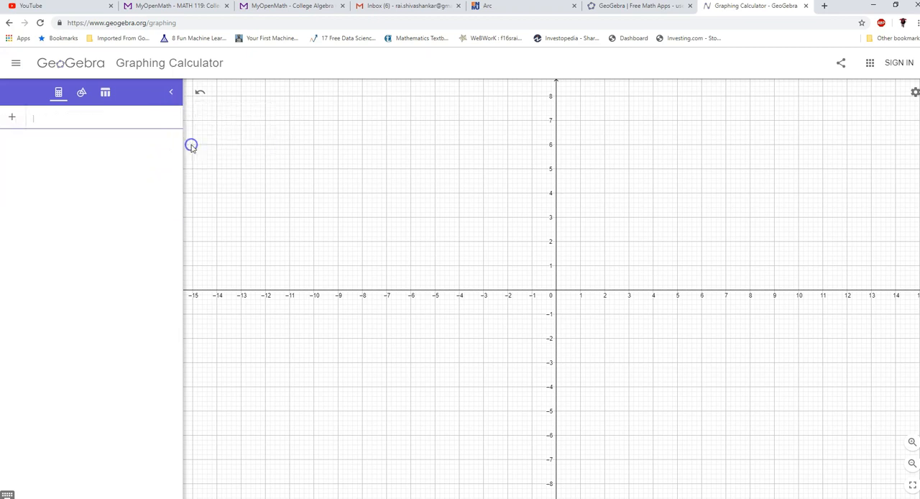
# - Write the linear equation y = 10 − 3x in the empty algebra row
pyautogui.click(50, 119)
pyautogui.click(61, 192)
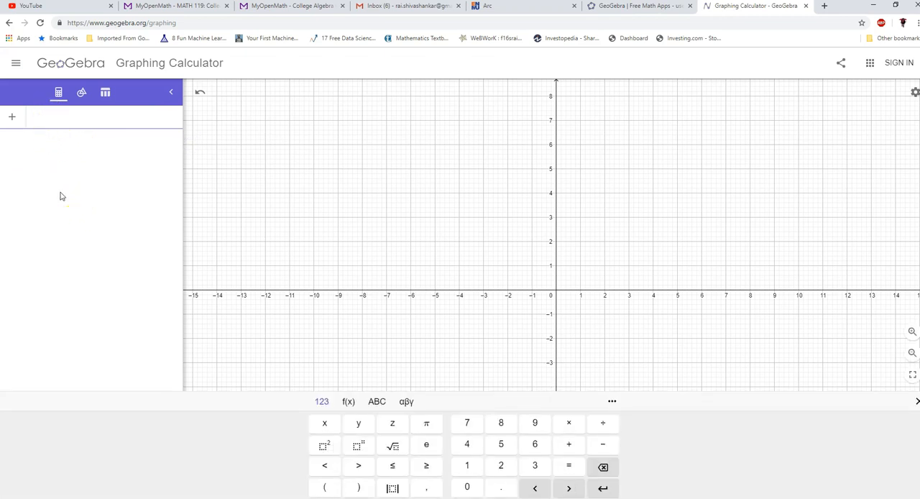
pyautogui.write('y=10')
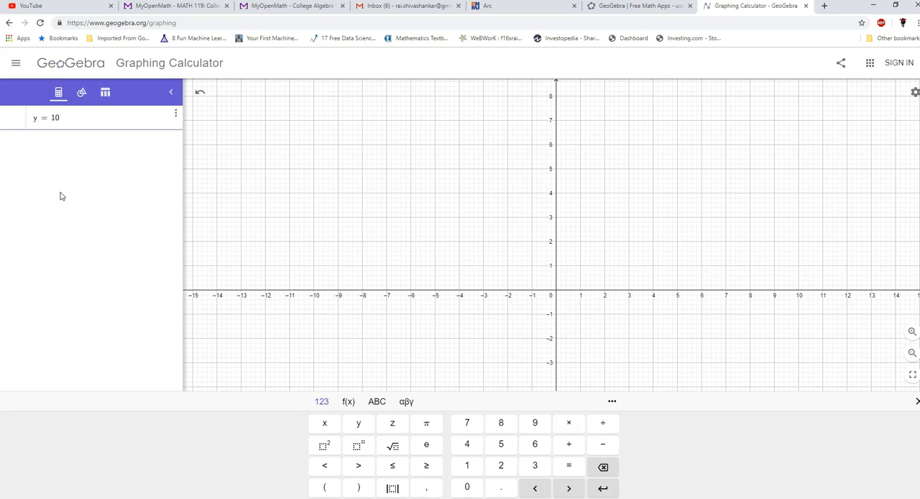
pyautogui.write('-')
pyautogui.write('3x')
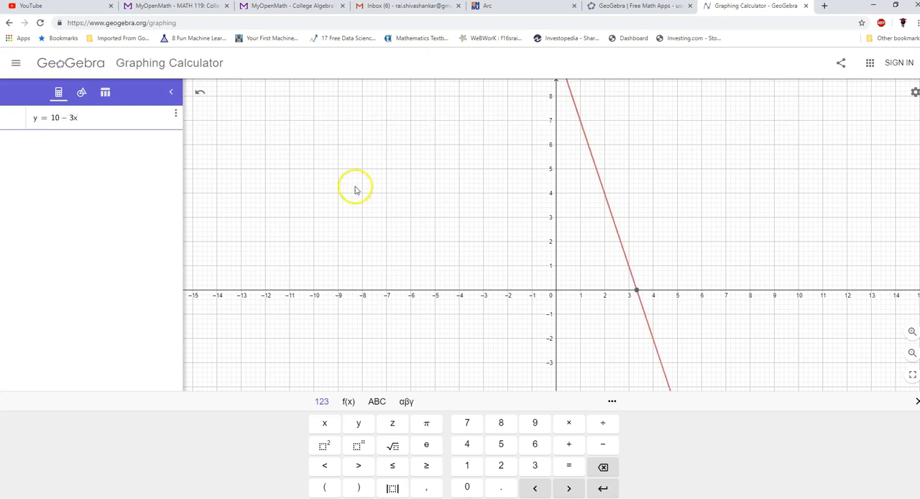
# - Examine the line's axis crossings at different positions and magnifications, and restore the standard view
pyautogui.moveTo(650, 159); pyautogui.dragTo(515, 223)
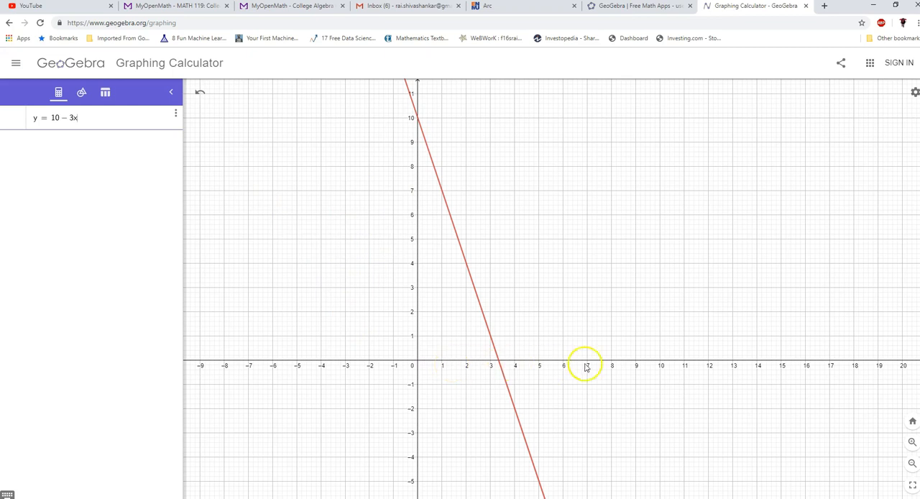
pyautogui.click(911, 442)
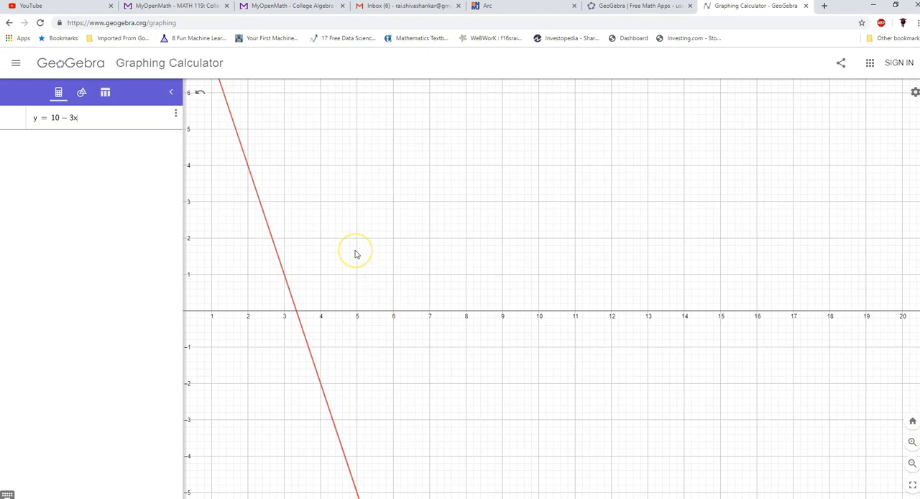
pyautogui.moveTo(356, 251); pyautogui.dragTo(570, 259)
pyautogui.moveTo(450, 289); pyautogui.dragTo(484, 242)
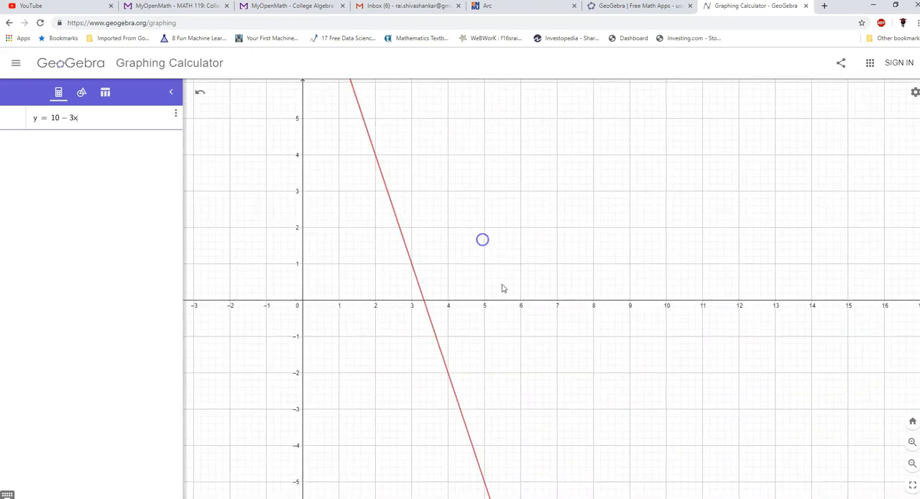
pyautogui.click(913, 463)
pyautogui.click(913, 463)
pyautogui.click(912, 463)
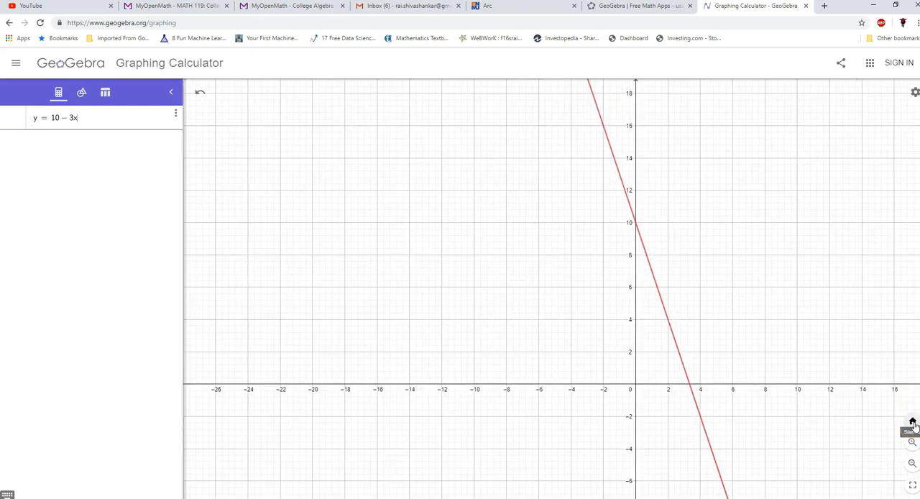
pyautogui.click(913, 424)
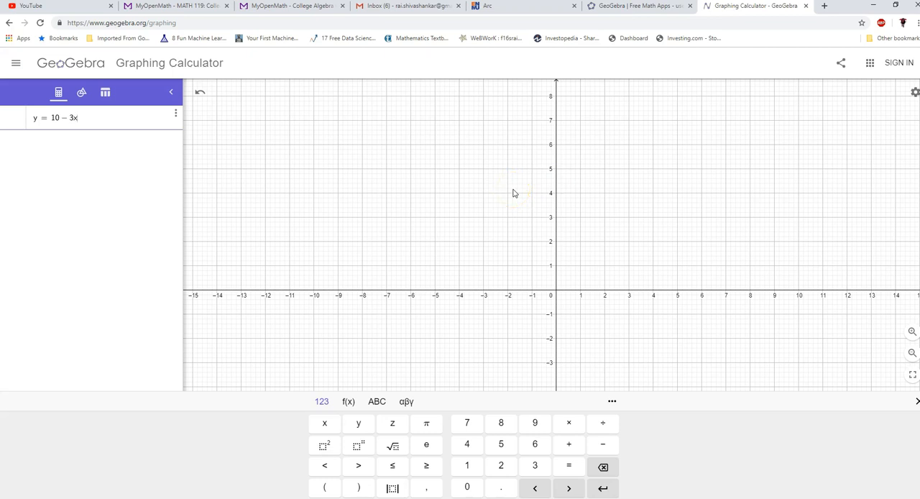
# - Plot the entered equation y = 10 − 3x in a slightly wider graph view
pyautogui.scroll(-8, 513, 193)
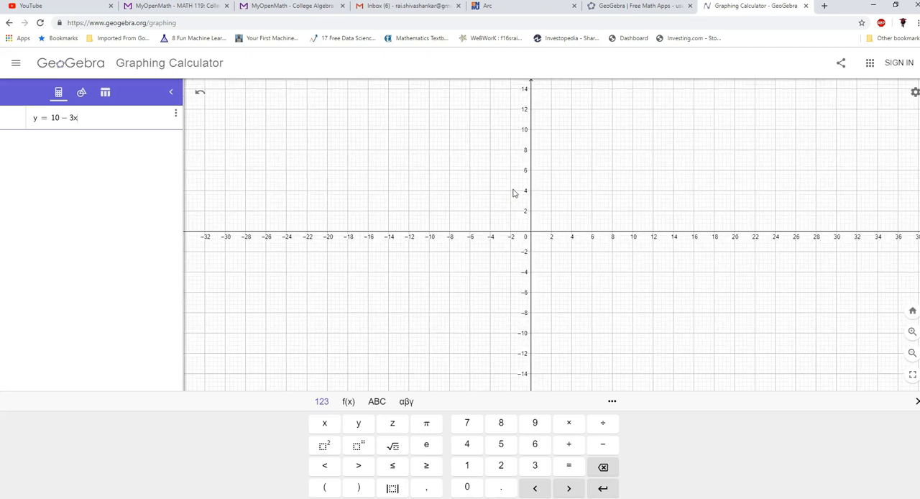
pyautogui.scroll(7, 514, 193)
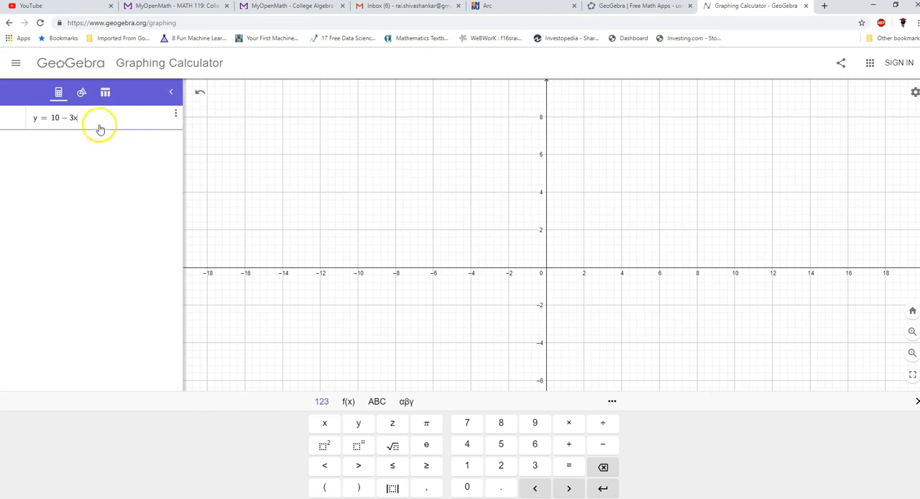
pyautogui.press('Return')
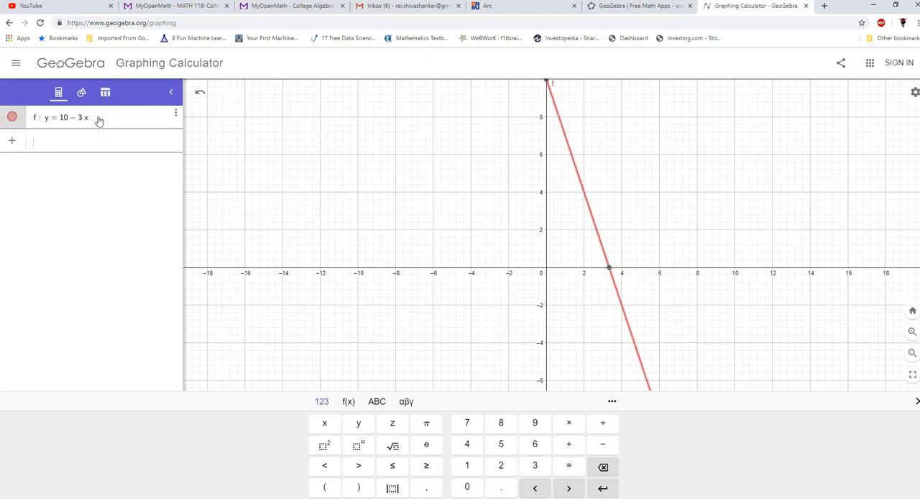
# - Rewrite the line's equation in function notation as f(x) = 10 − 3x
pyautogui.moveTo(503, 215); pyautogui.dragTo(371, 314)
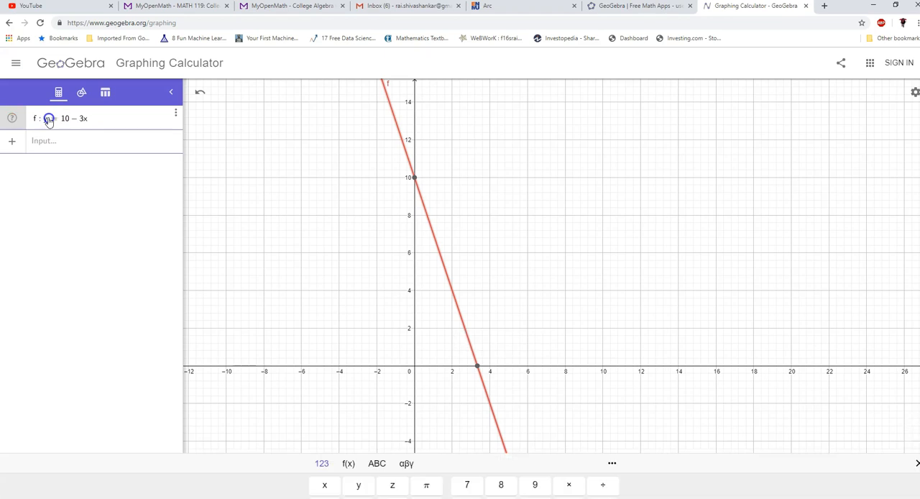
pyautogui.click(48, 118)
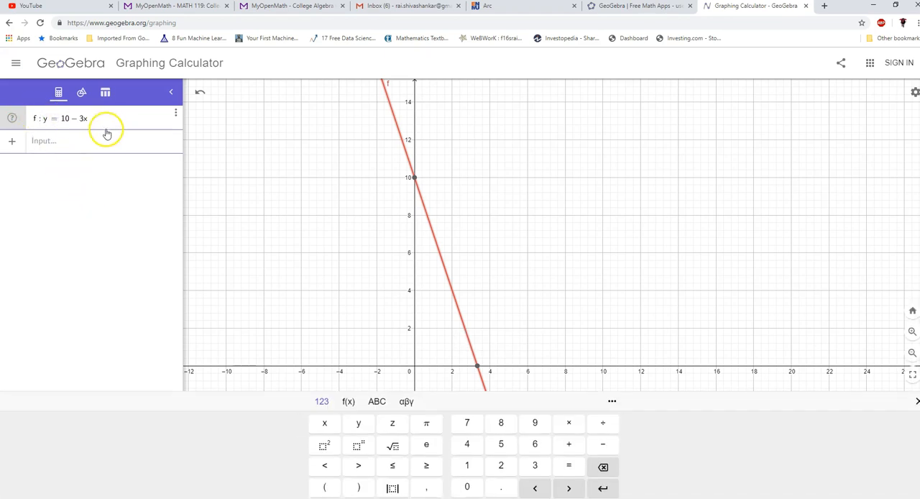
pyautogui.press('BackSpace')
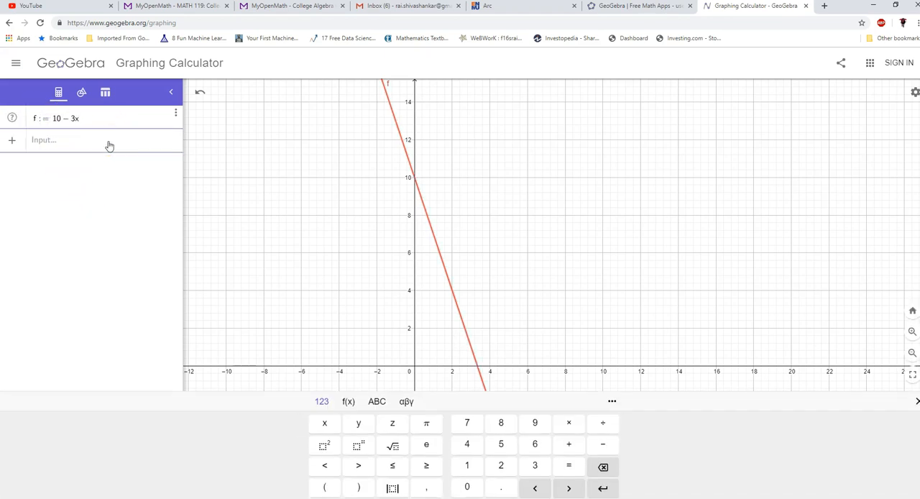
pyautogui.press('BackSpace')
pyautogui.press('BackSpace')
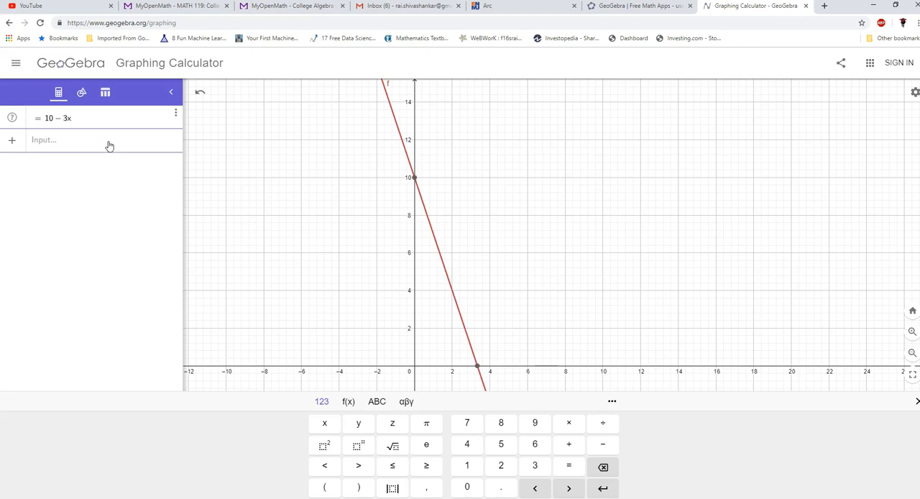
pyautogui.write('f( ')
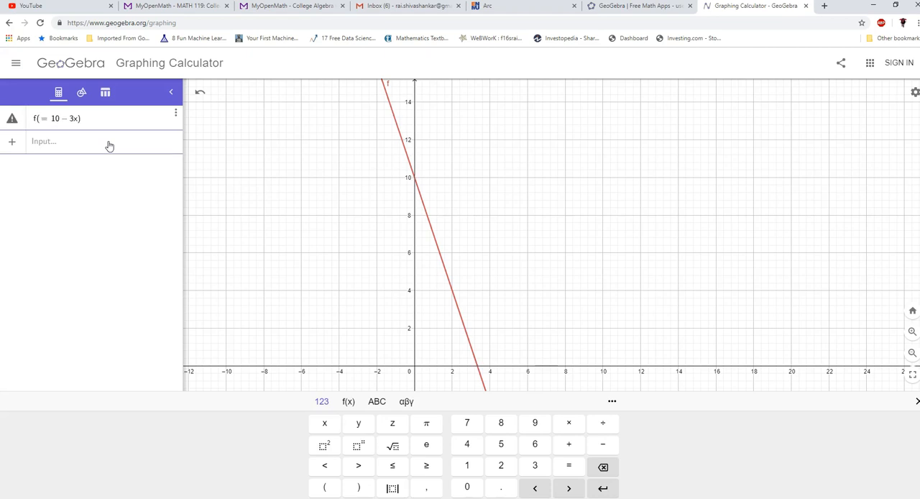
pyautogui.write('x)')
pyautogui.press('Return')
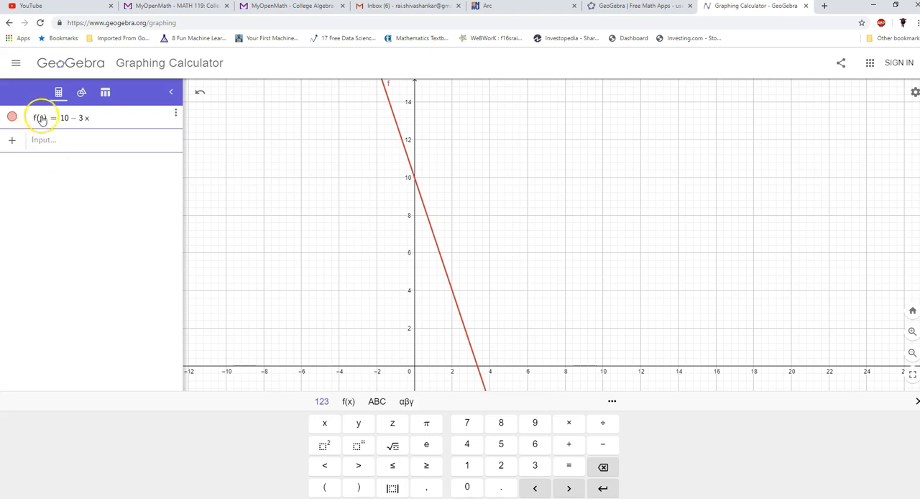
# - Define a second function g(x) = x² in the empty row below f(x)
pyautogui.click(49, 143)
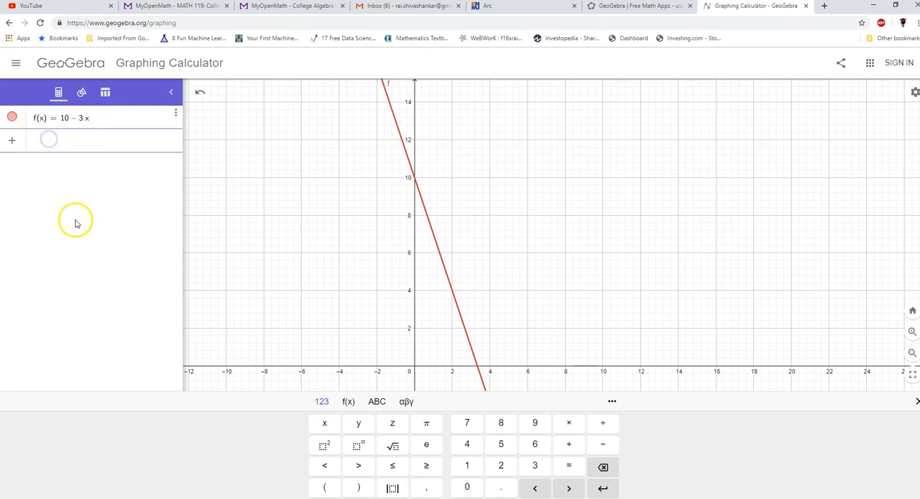
pyautogui.write('g(')
pyautogui.click(321, 430)
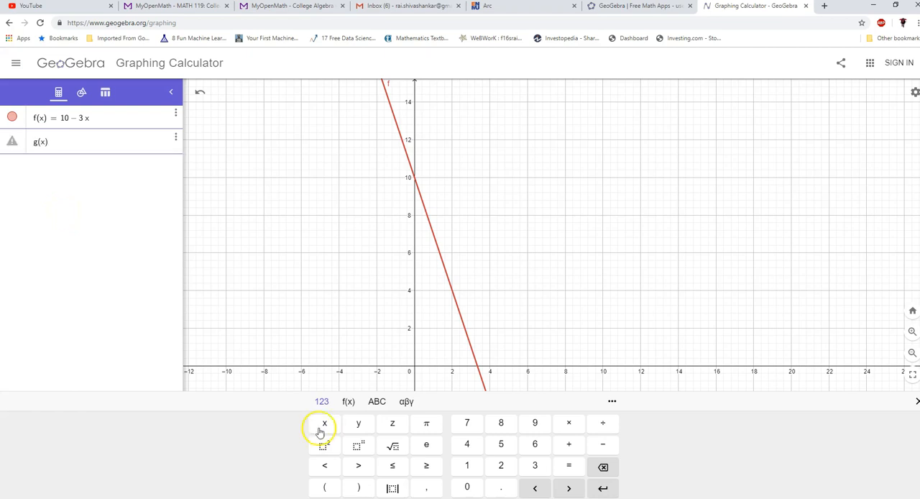
pyautogui.write('=')
pyautogui.click(320, 431)
pyautogui.write('^2')
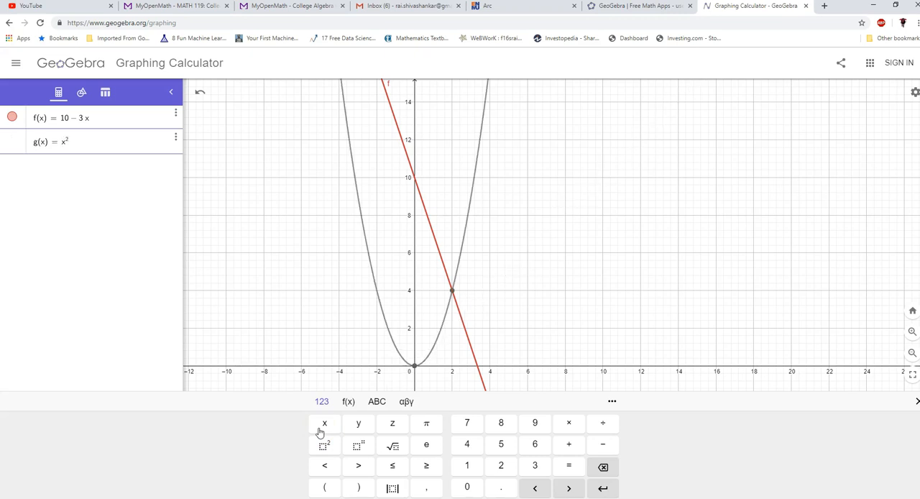
pyautogui.click(209, 289)
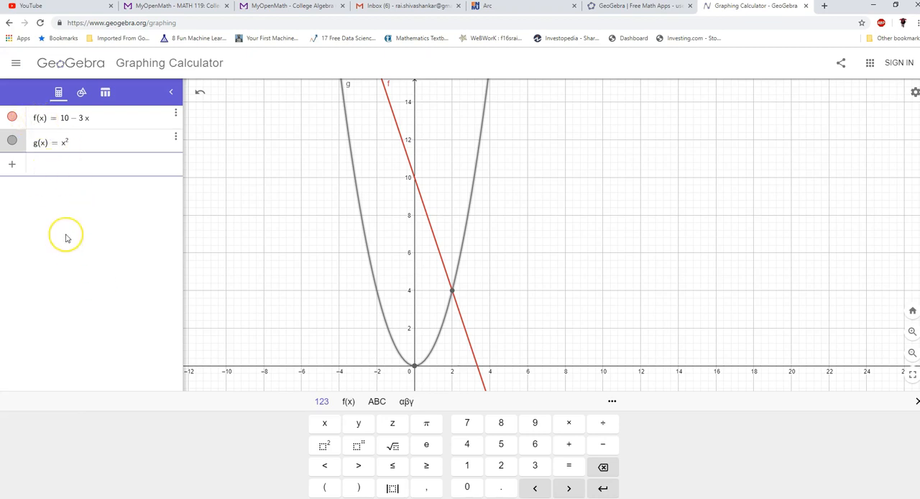
# - Evaluate both functions at x = −2 by entering f(−2) and g(−2) as separate rows
pyautogui.write('f(')
pyautogui.write('-2')
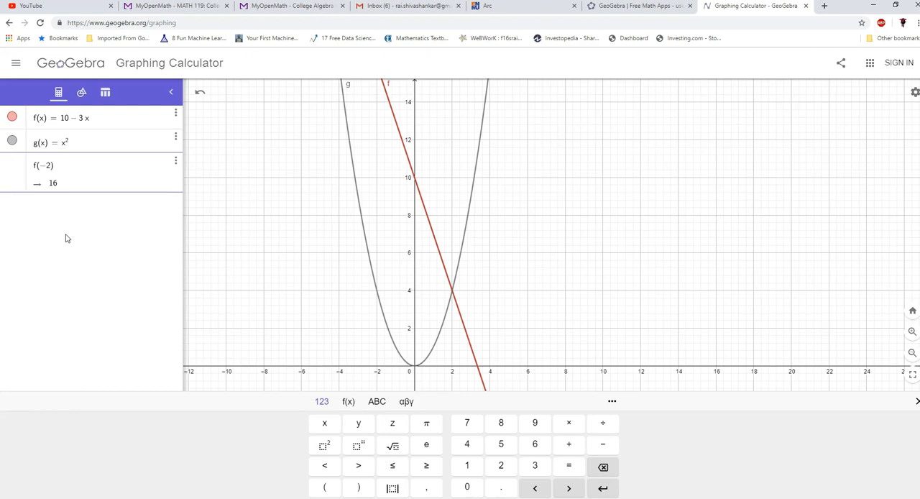
pyautogui.press('Return')
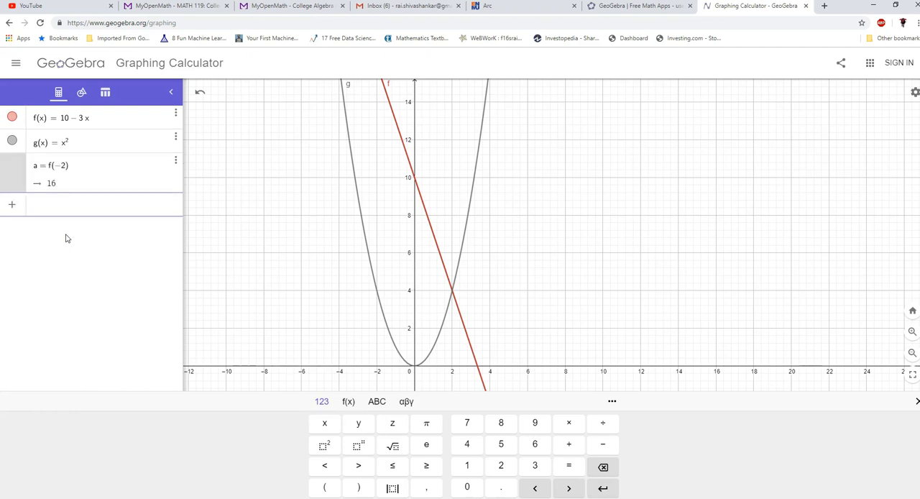
pyautogui.write('g(')
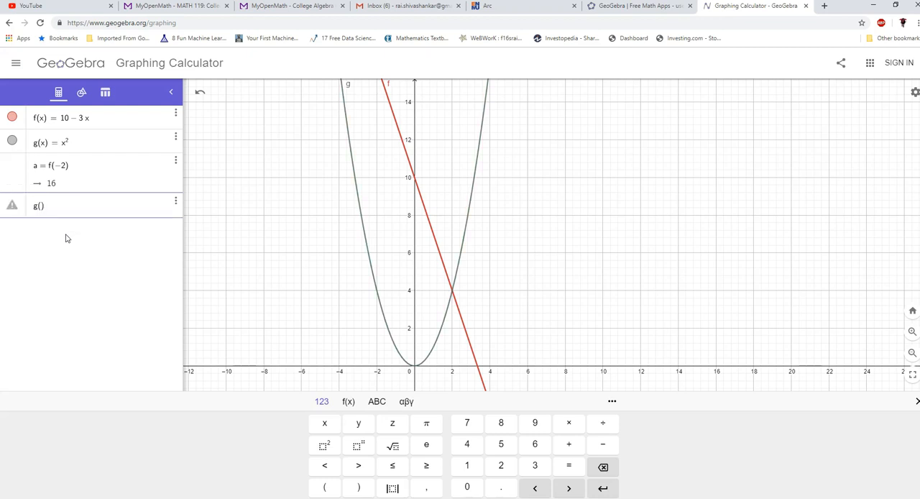
pyautogui.write('-2')
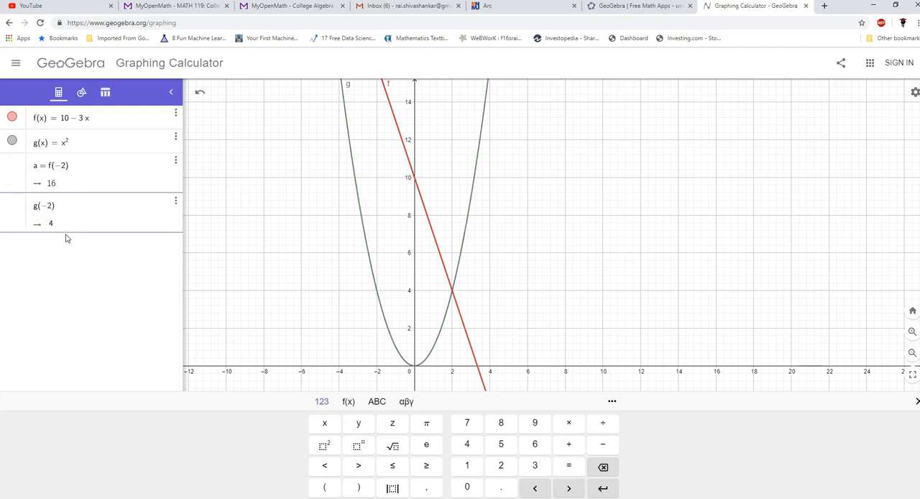
pyautogui.press('Return')
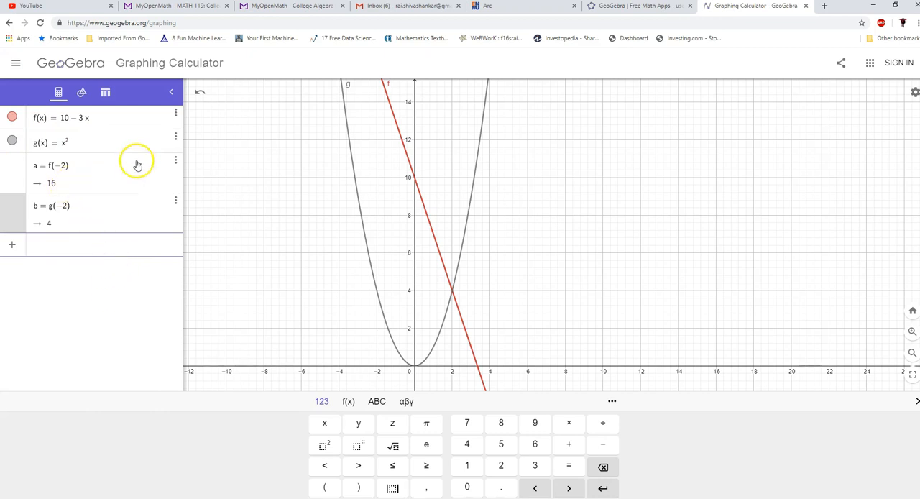
# - Create a table of values for g(x) with x running from −4 to 5
pyautogui.click(176, 138)
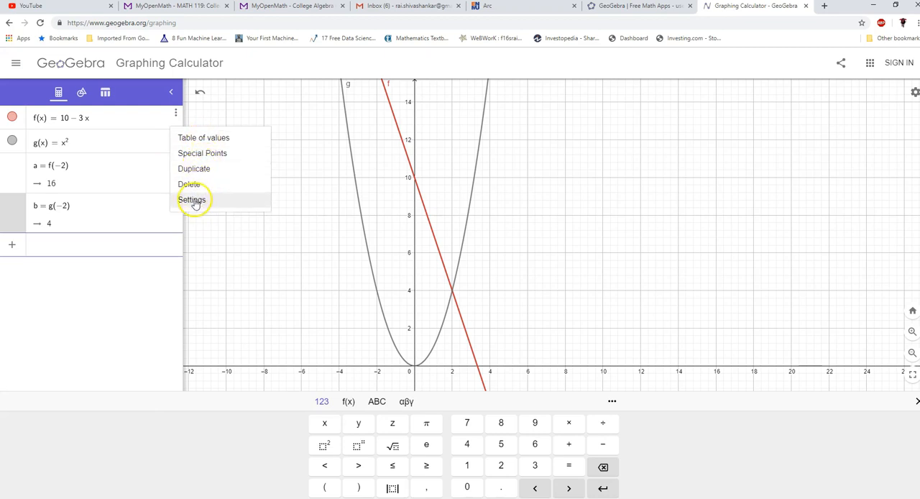
pyautogui.click(210, 140)
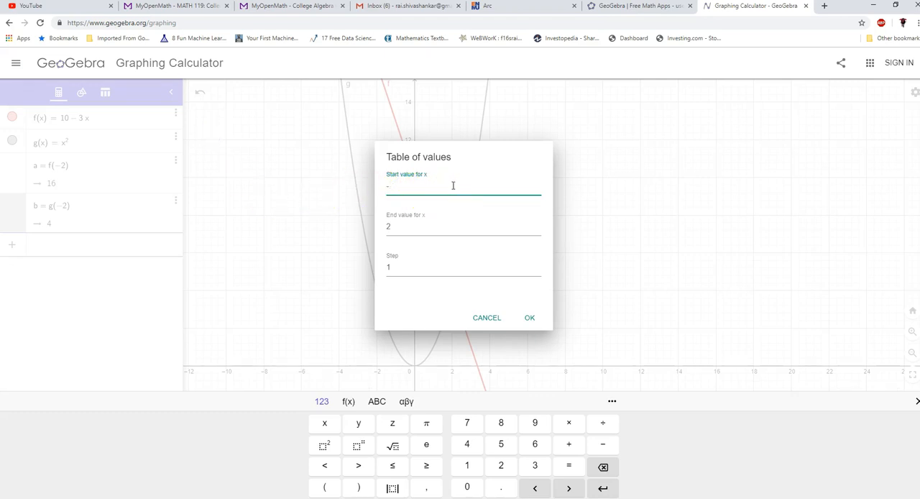
pyautogui.click(395, 228)
pyautogui.press('BackSpace')
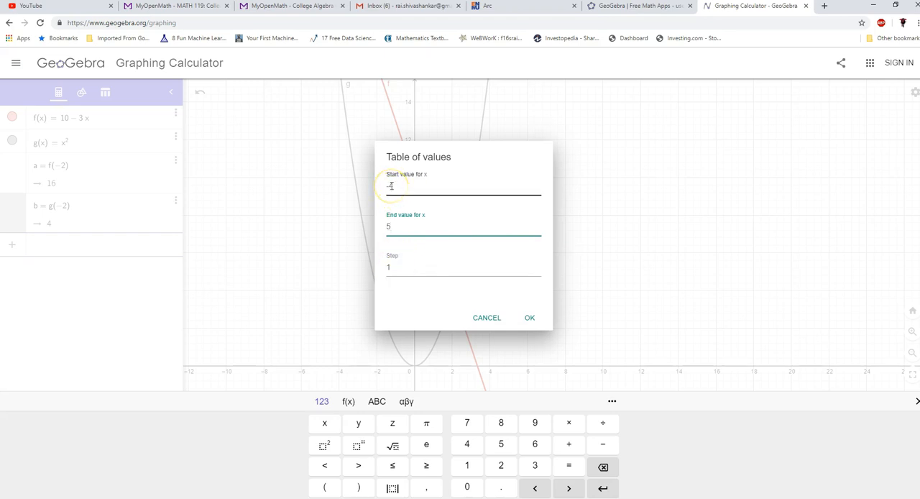
pyautogui.click(397, 189)
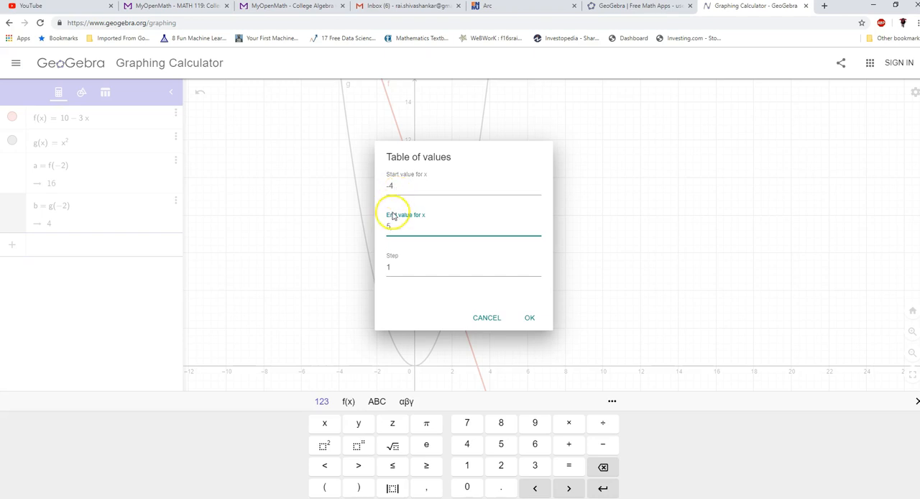
pyautogui.click(526, 318)
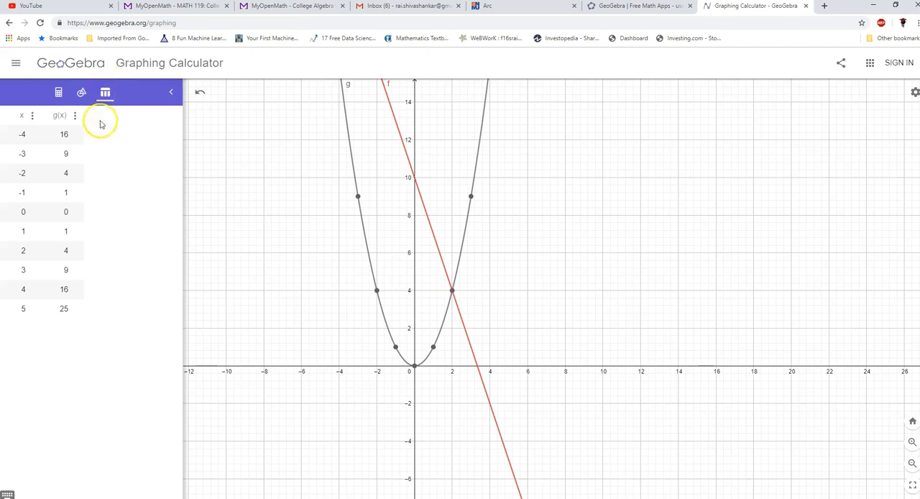
# - Inspect the parabola's table points at x = −4, 0 and 4, and return to the algebra list
pyautogui.moveTo(536, 267); pyautogui.dragTo(569, 264)
pyautogui.scroll(-7, 568, 264)
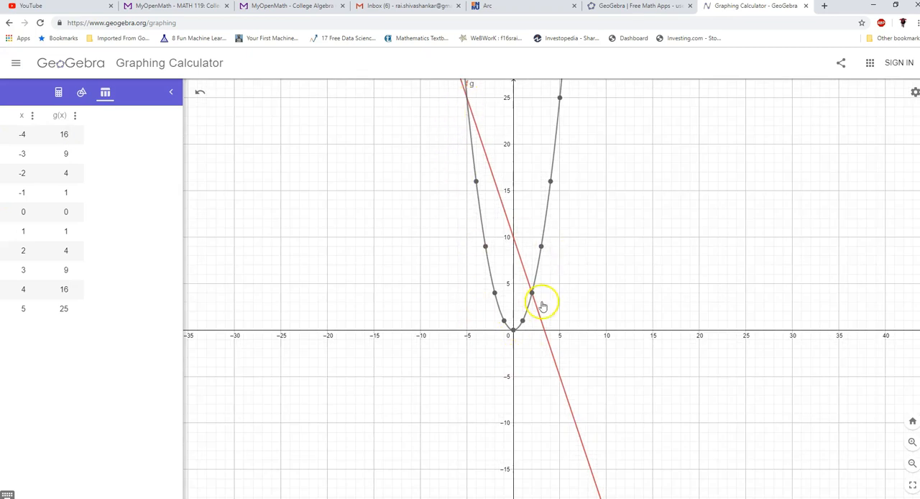
pyautogui.click(476, 182)
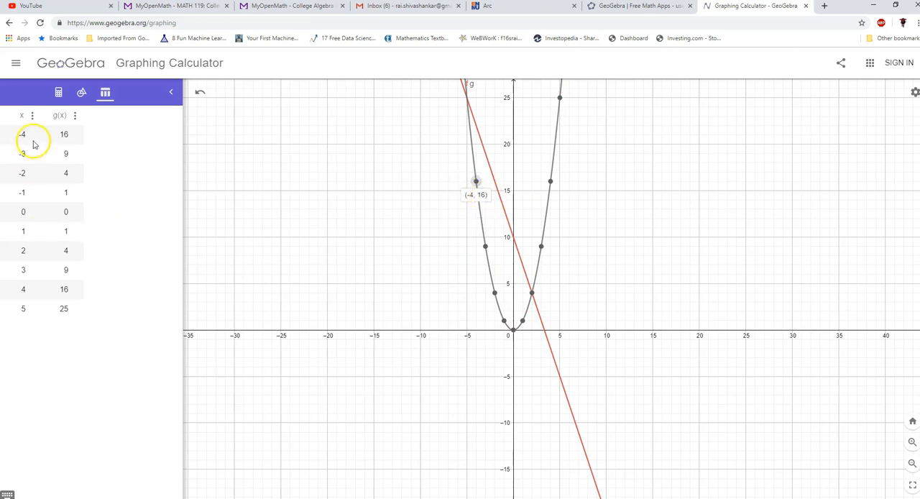
pyautogui.click(512, 332)
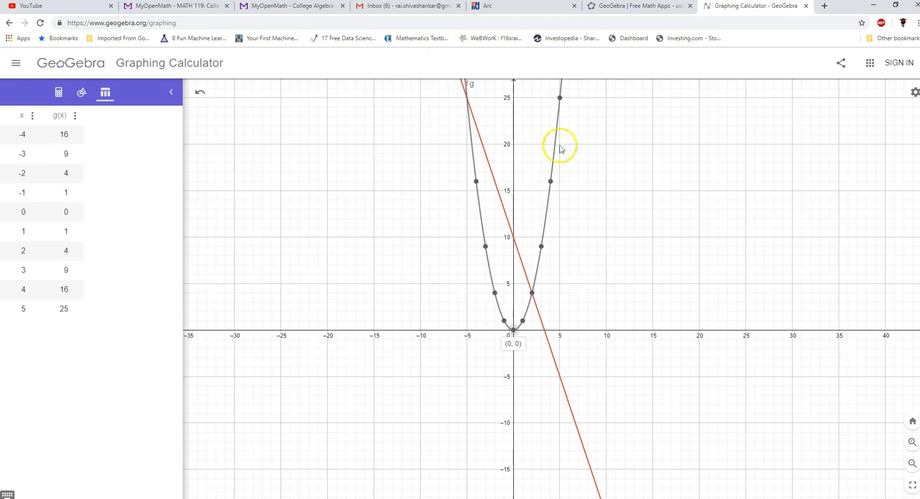
pyautogui.click(550, 184)
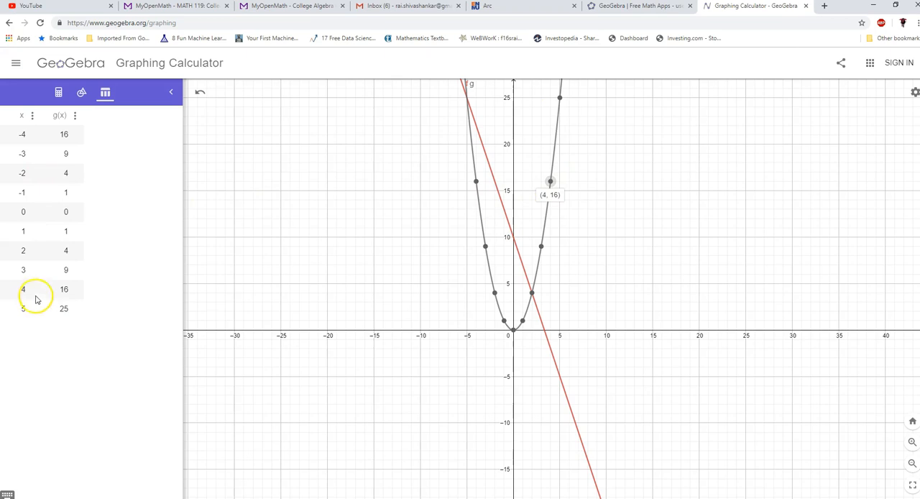
pyautogui.scroll(2, 575, 257)
pyautogui.scroll(2, 532, 288)
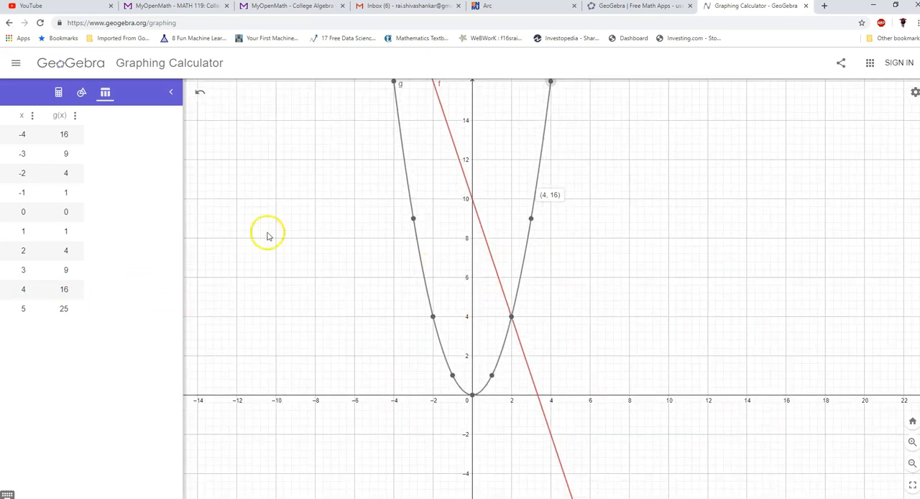
pyautogui.click(58, 96)
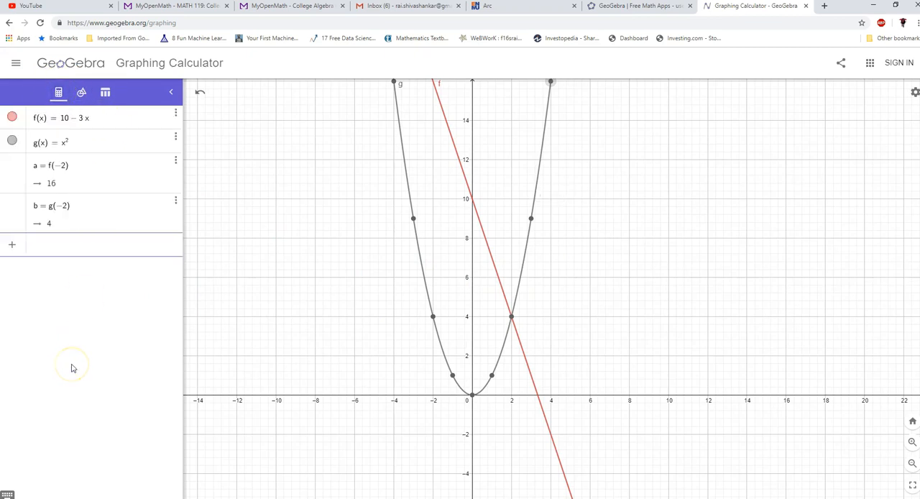
pyautogui.click(335, 377)
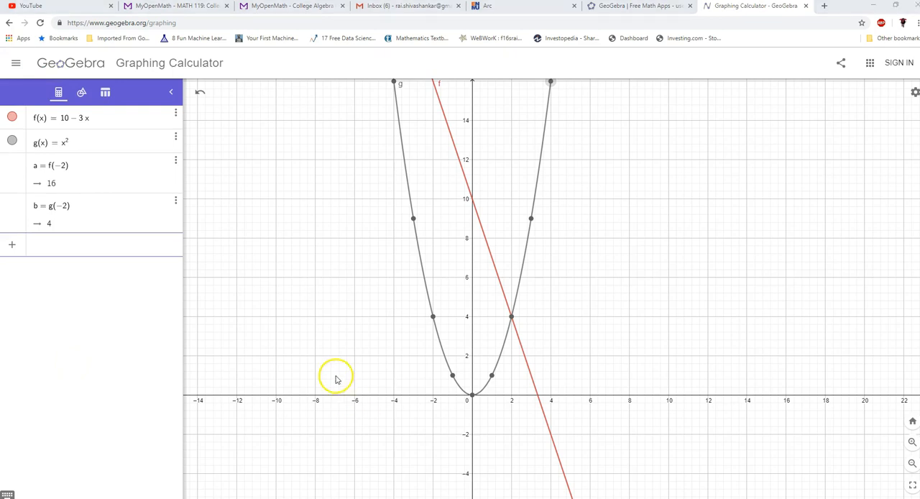